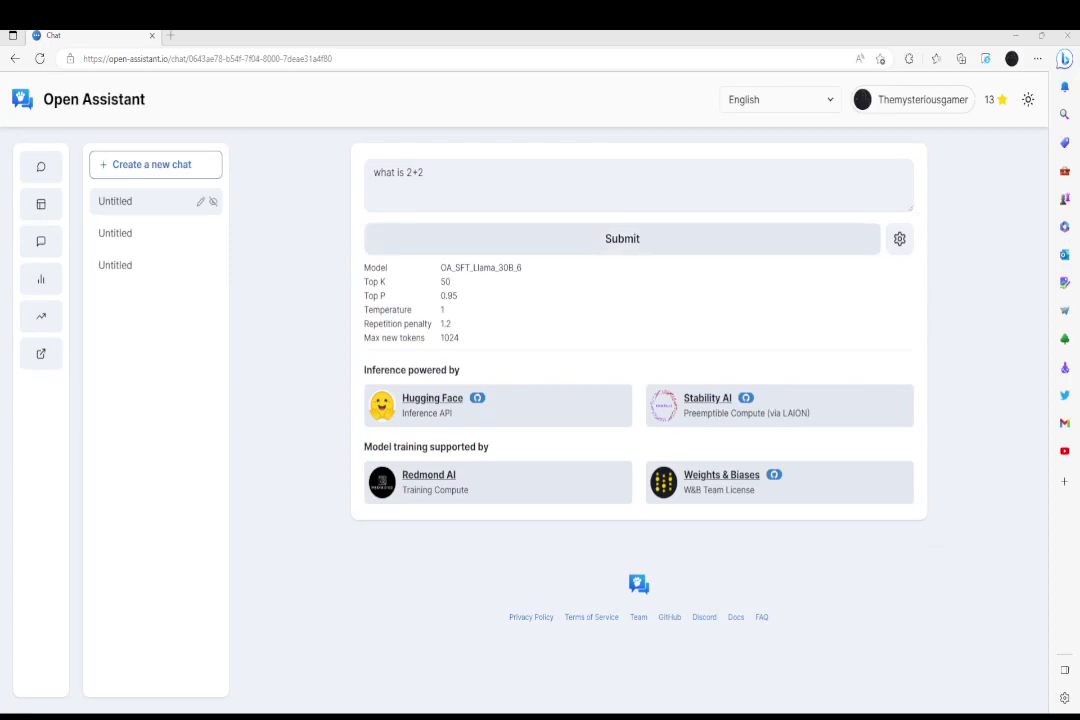
Step: Submit the prompt "what is 2+2" to the assistant
left_click(622, 238)
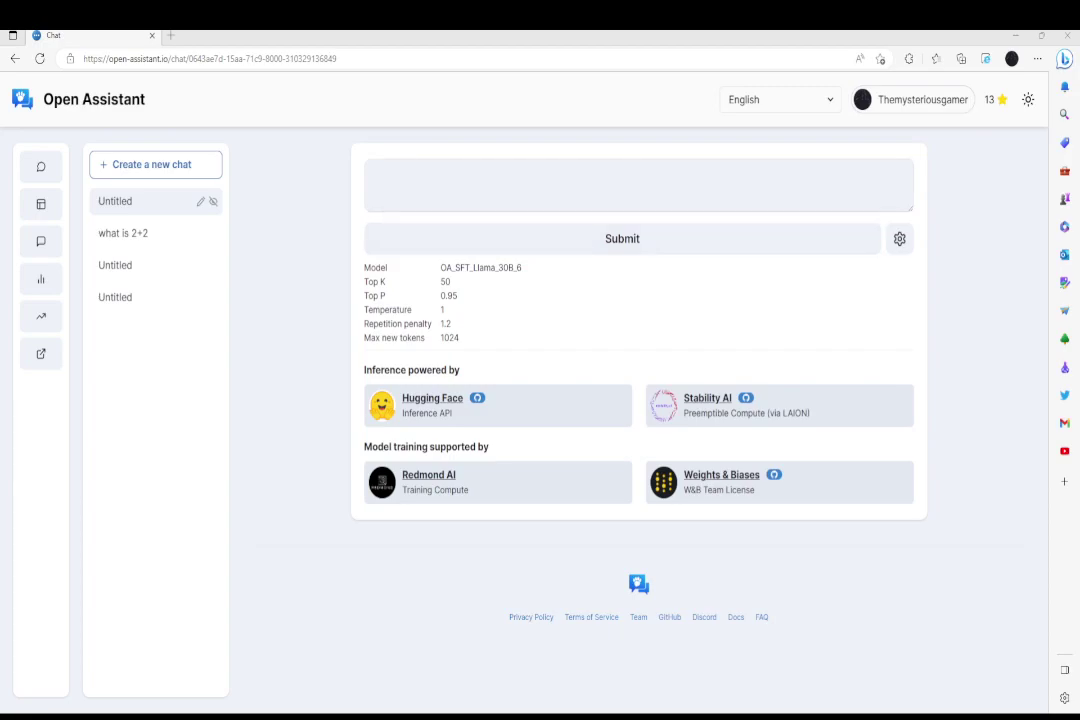
Step: Ask in the empty chat "what are the rules of dnd in a paragraph explained to a pre schooler"
left_click(375, 183)
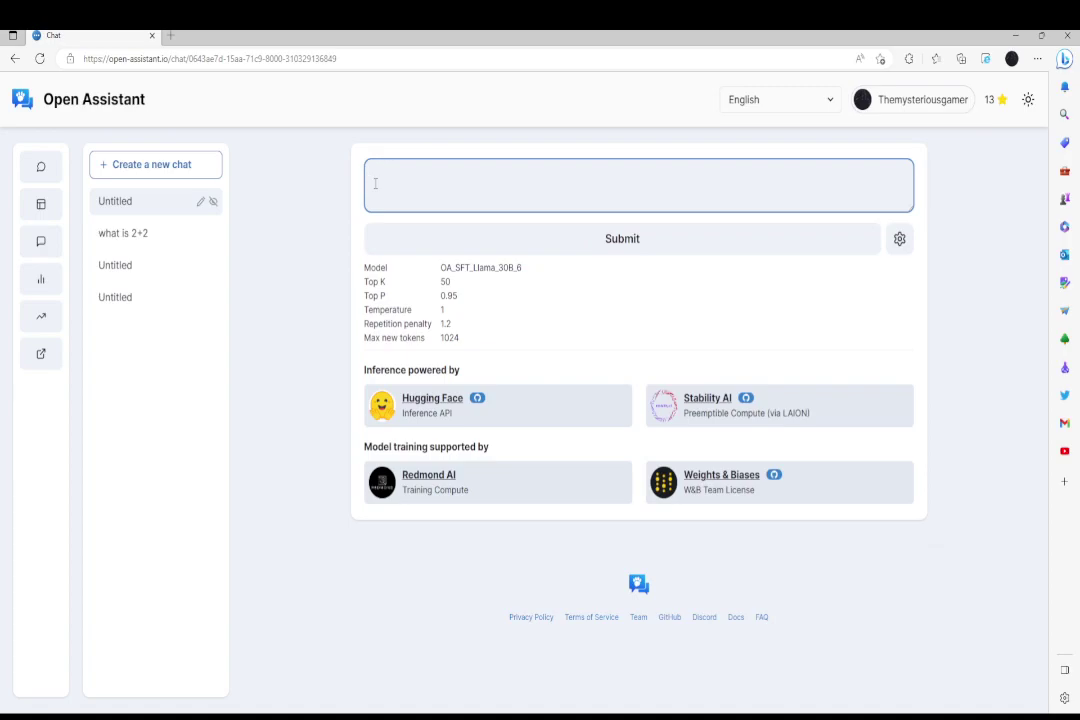
type("what ar")
type("e the rule")
type("s of dri")
type("dnd")
type(" in ")
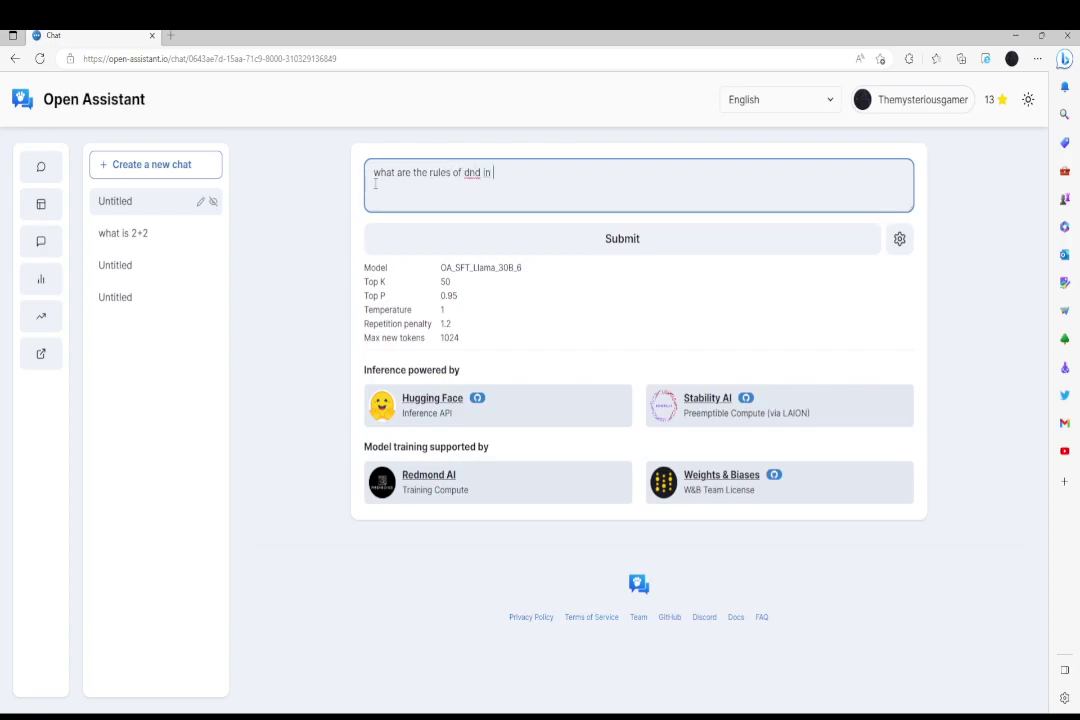
type("a paragraph explaine")
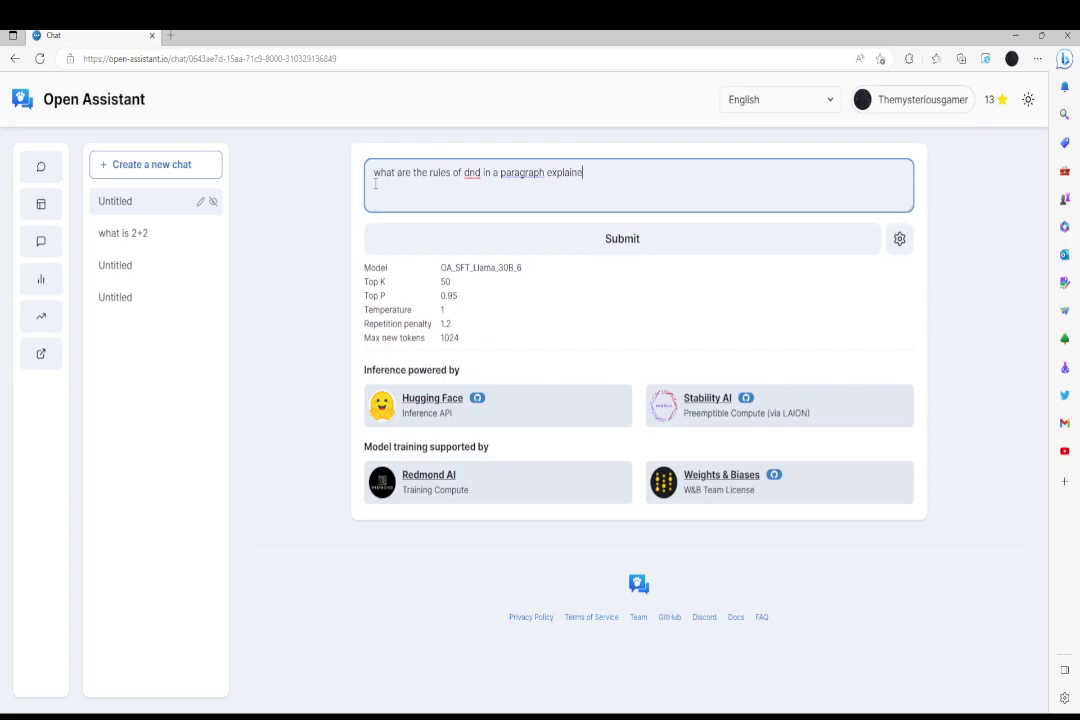
type("d to a pre schooler")
key("Return")
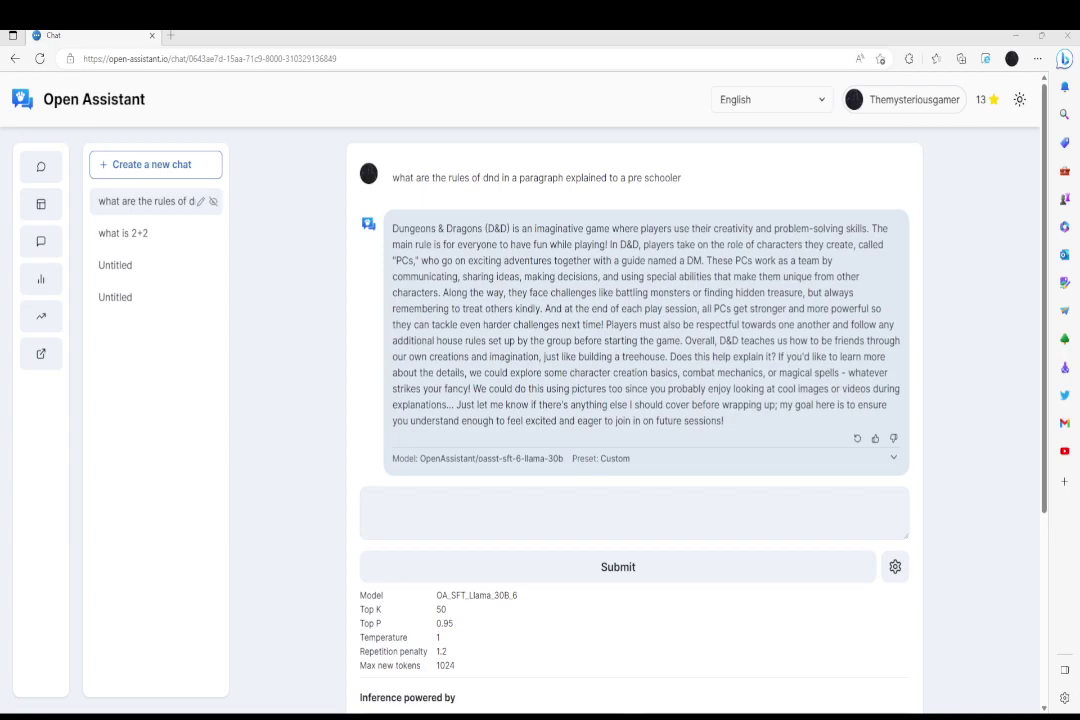
Step: Copy the DnD rules prompt and submit it to GPT-4 in a new ChatGPT conversation
triple_click(409, 180)
key("ctrl+c")
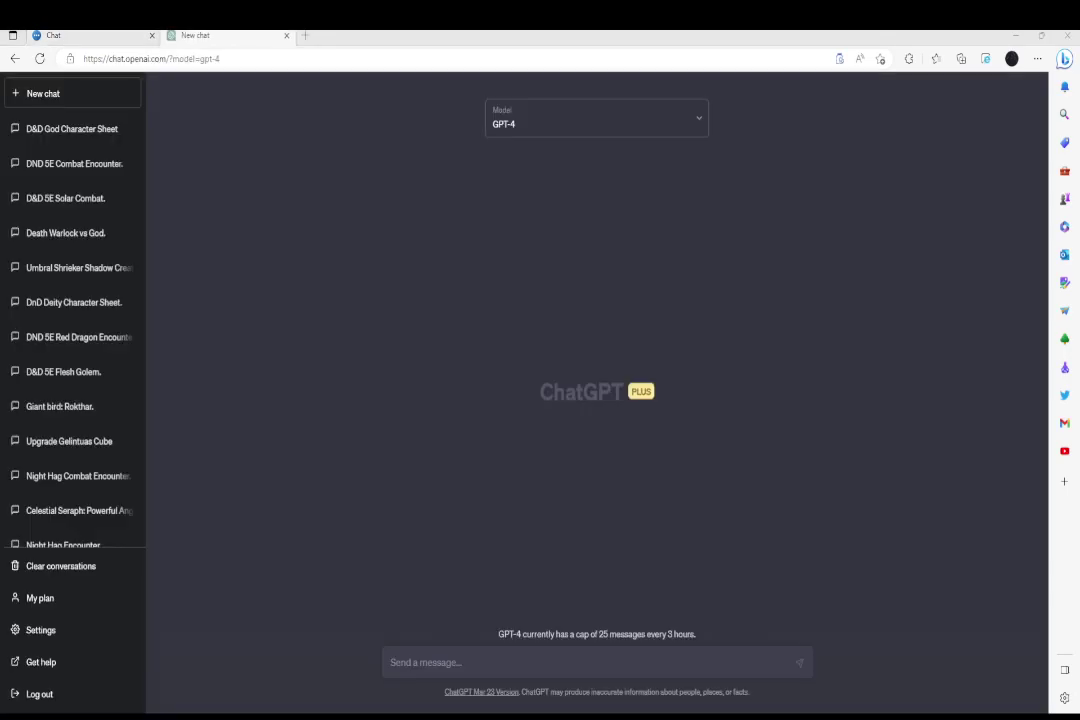
left_click(545, 662)
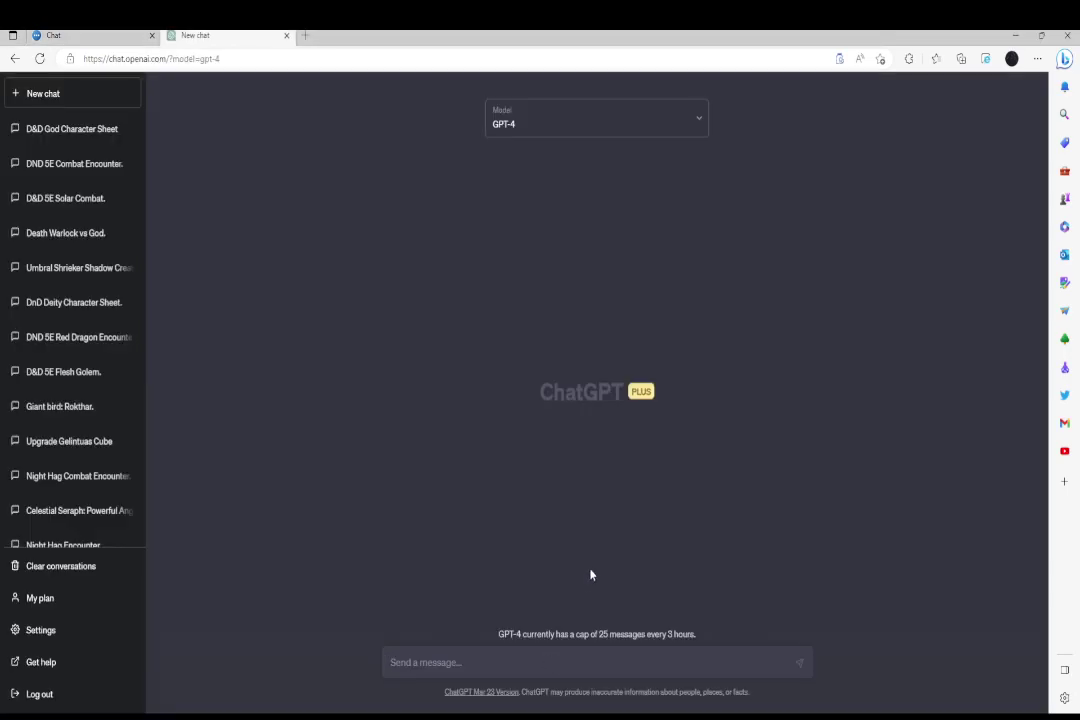
key("ctrl+v")
key("Return")
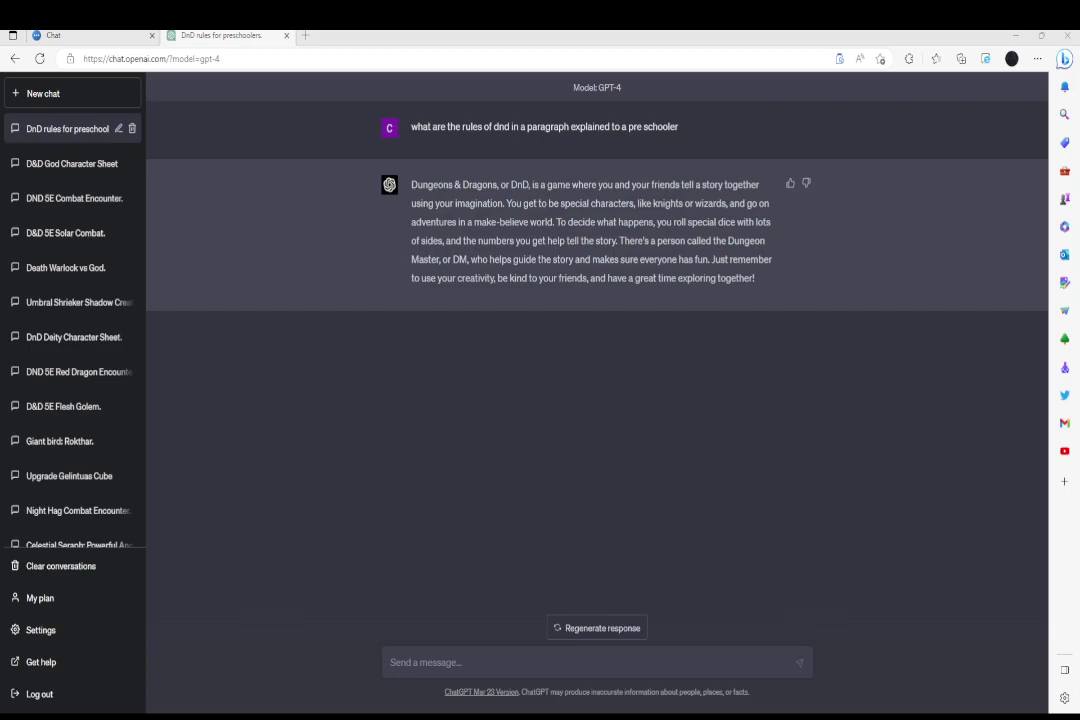
Step: Switch back to Open Assistant and rate its DnD rules answer negatively
key("ctrl+shift+Tab")
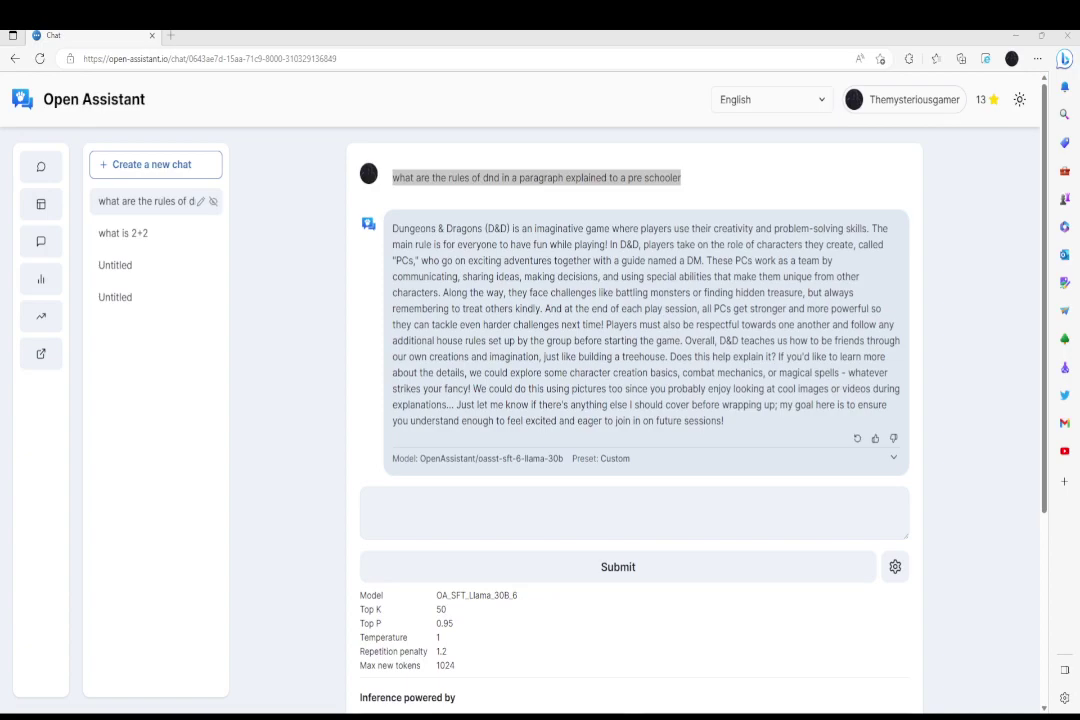
left_click(893, 438)
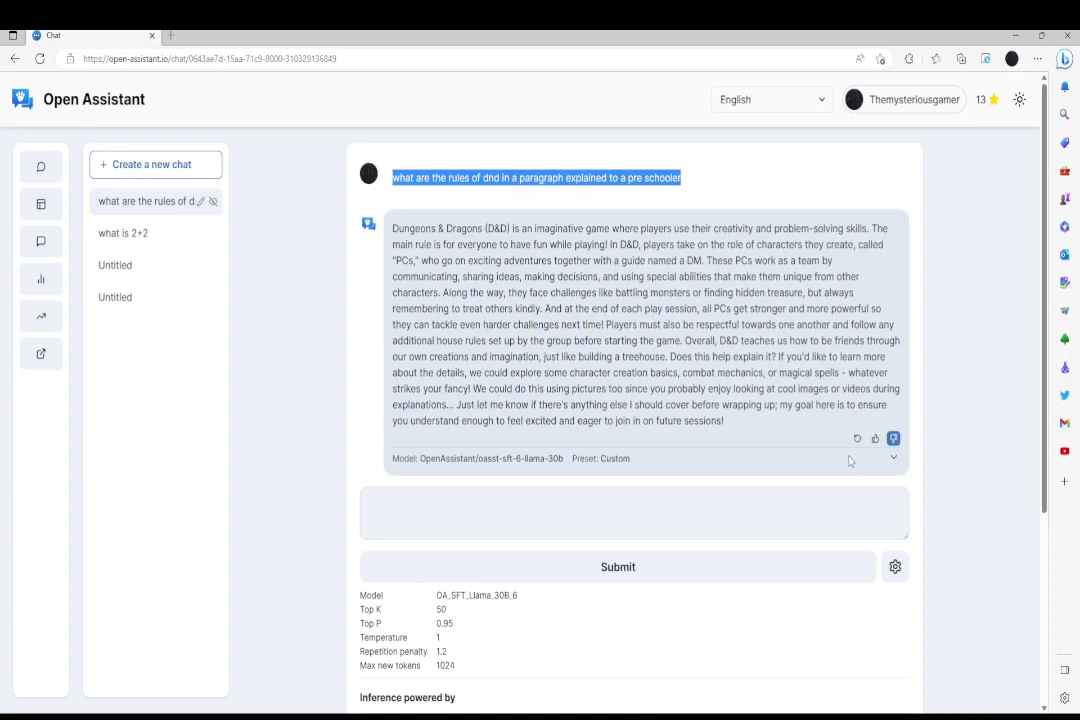
Step: Examine the model configuration and sampling parameters of the DnD rules answer, and collapse the details again
left_click(894, 457)
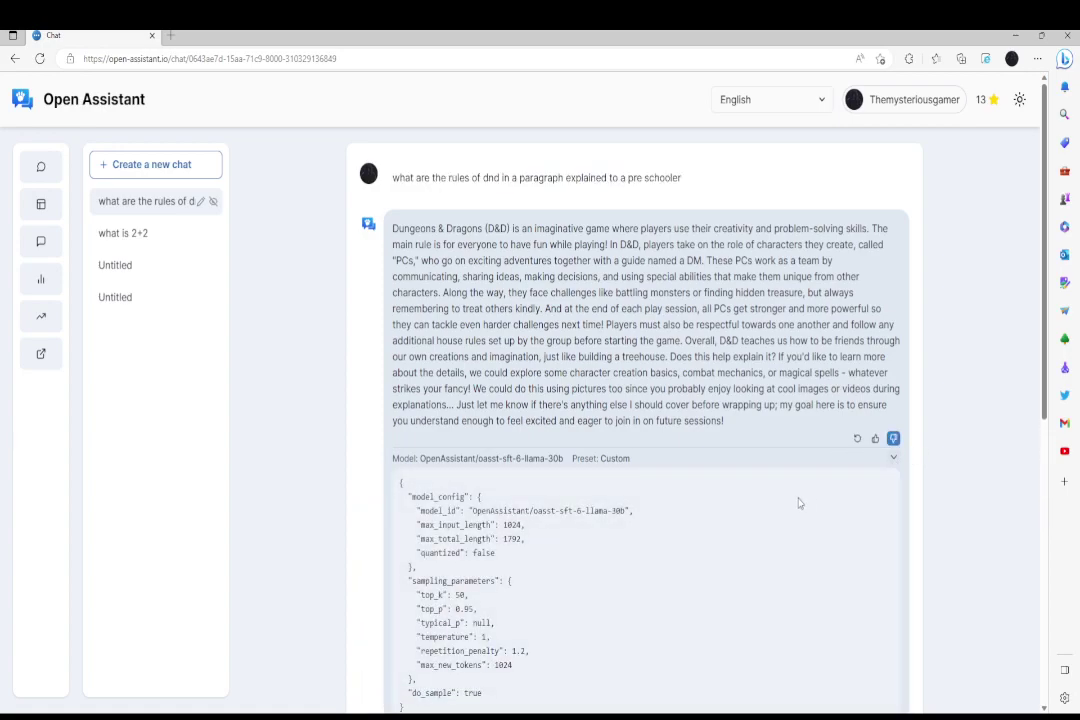
scroll(799, 503, "down", 2)
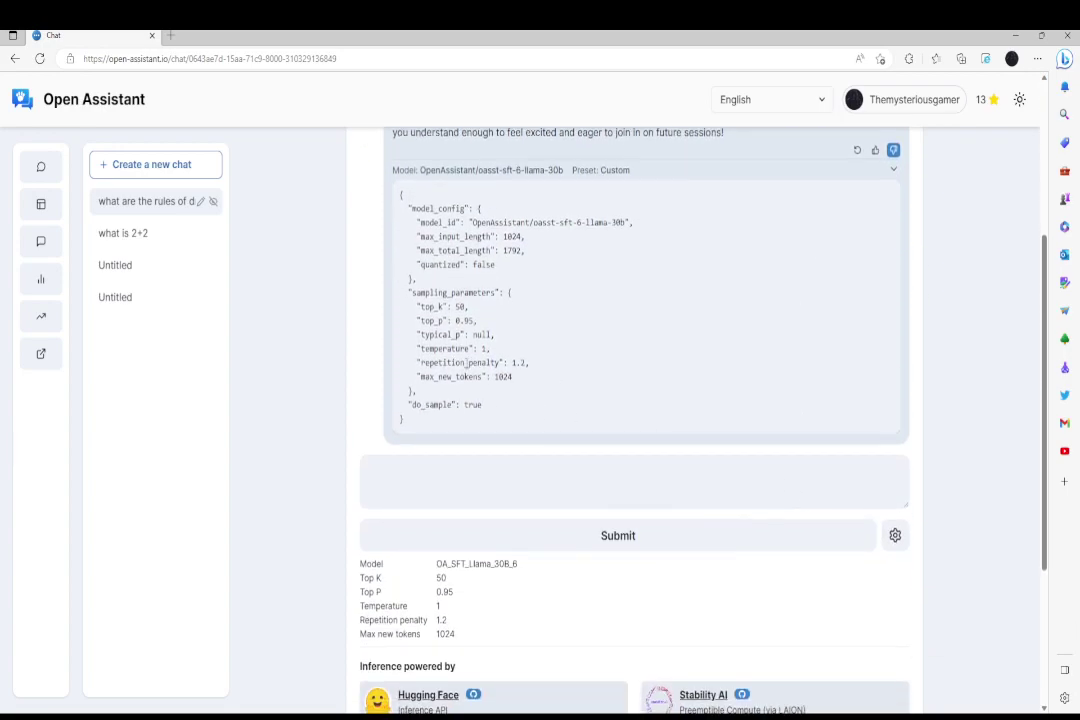
scroll(610, 348, "up", 3)
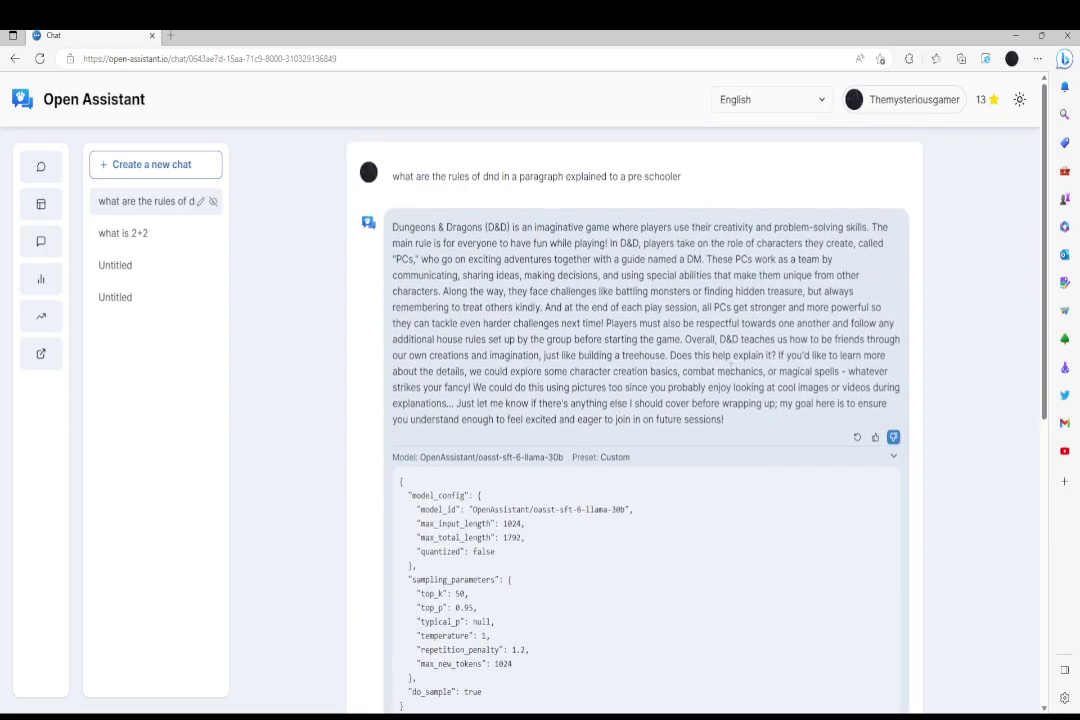
left_click(893, 458)
scroll(578, 581, "down", 1)
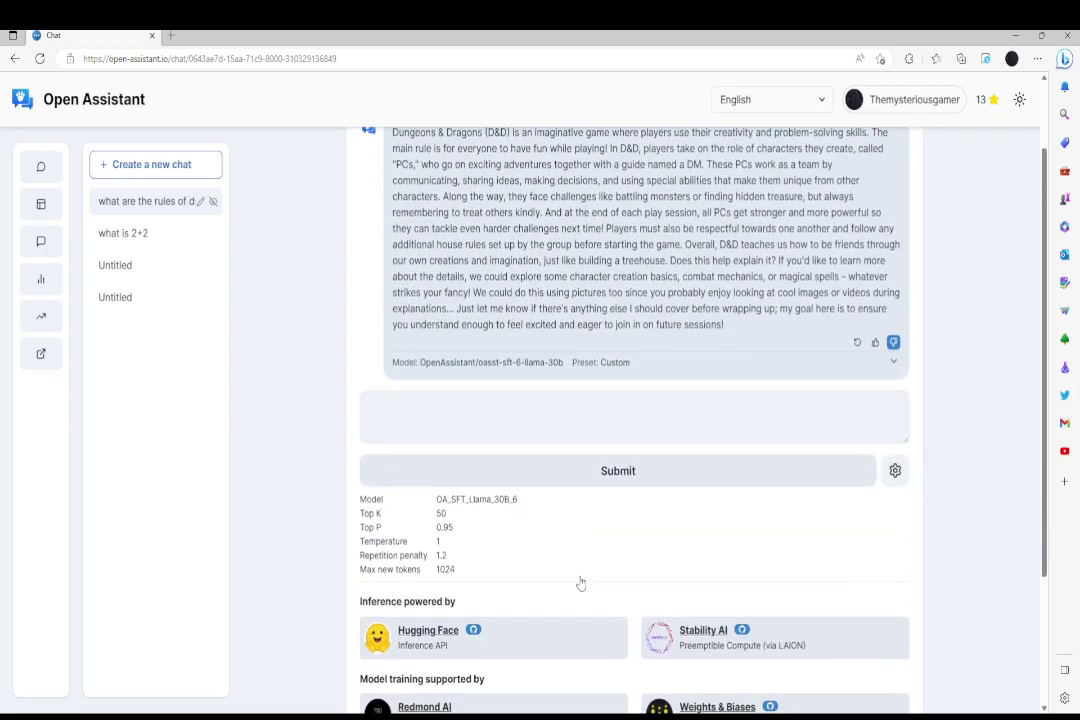
left_click(577, 435)
scroll(577, 437, "down", 2)
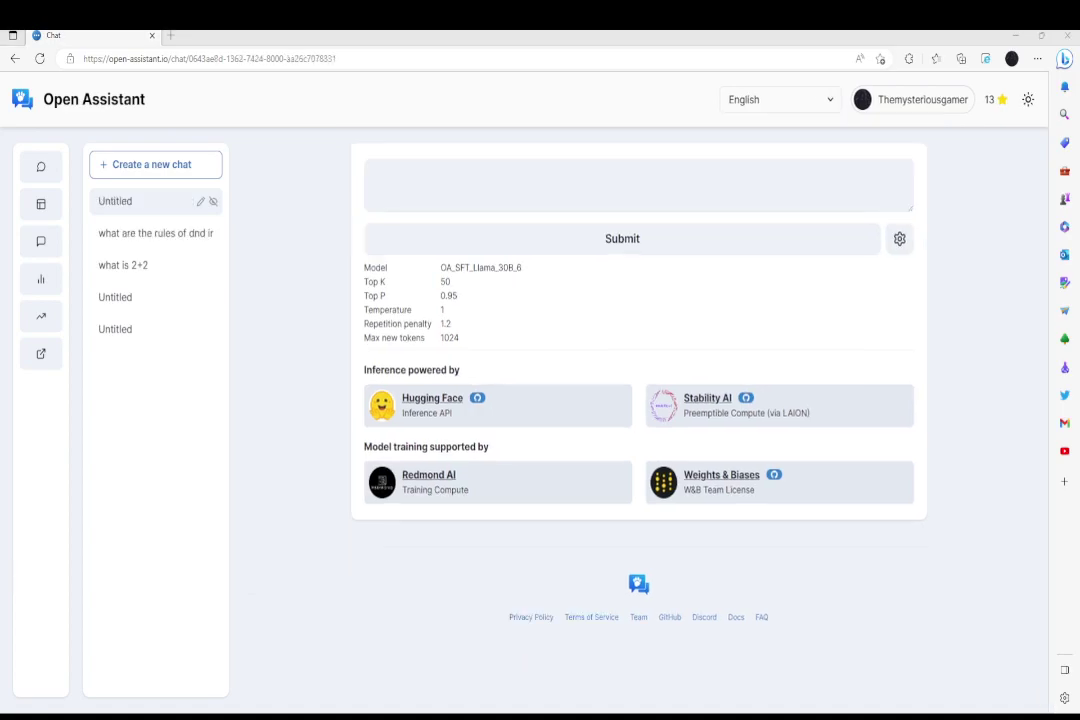
Step: Enter the prompt "Lets run DND 5E combat encounter with a solar you dm it, I'll play as a party of four" in the new chat
left_click(494, 186)
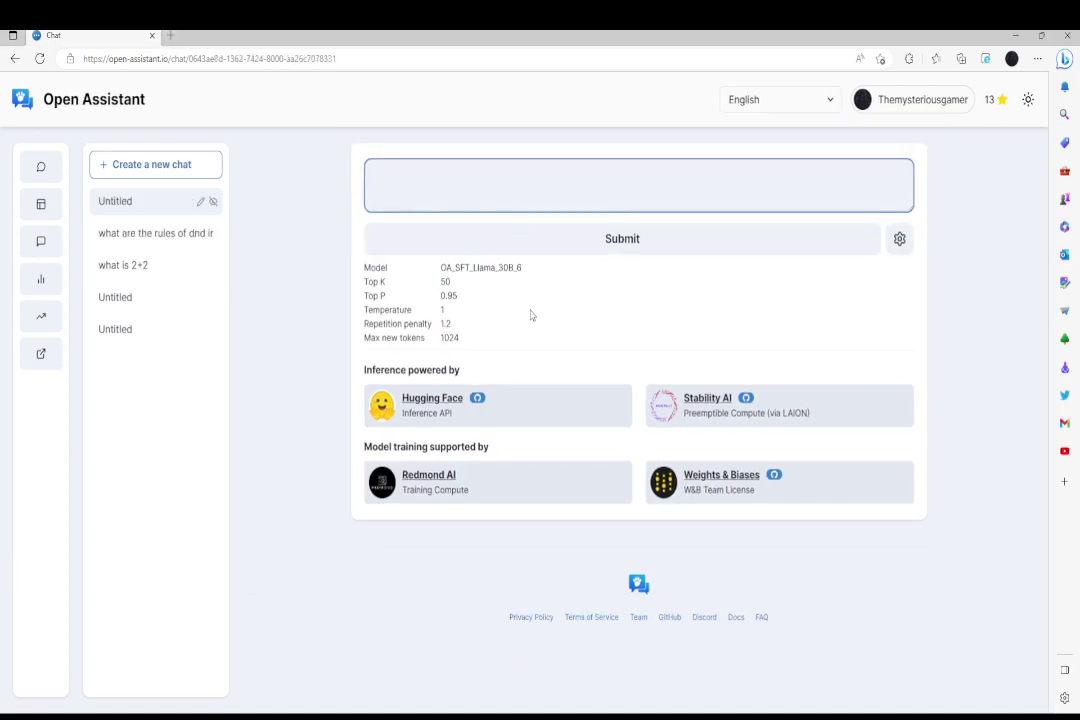
type("Lets run DND 5E combat encounter with a solar you dm it, I'll play as a party of four")
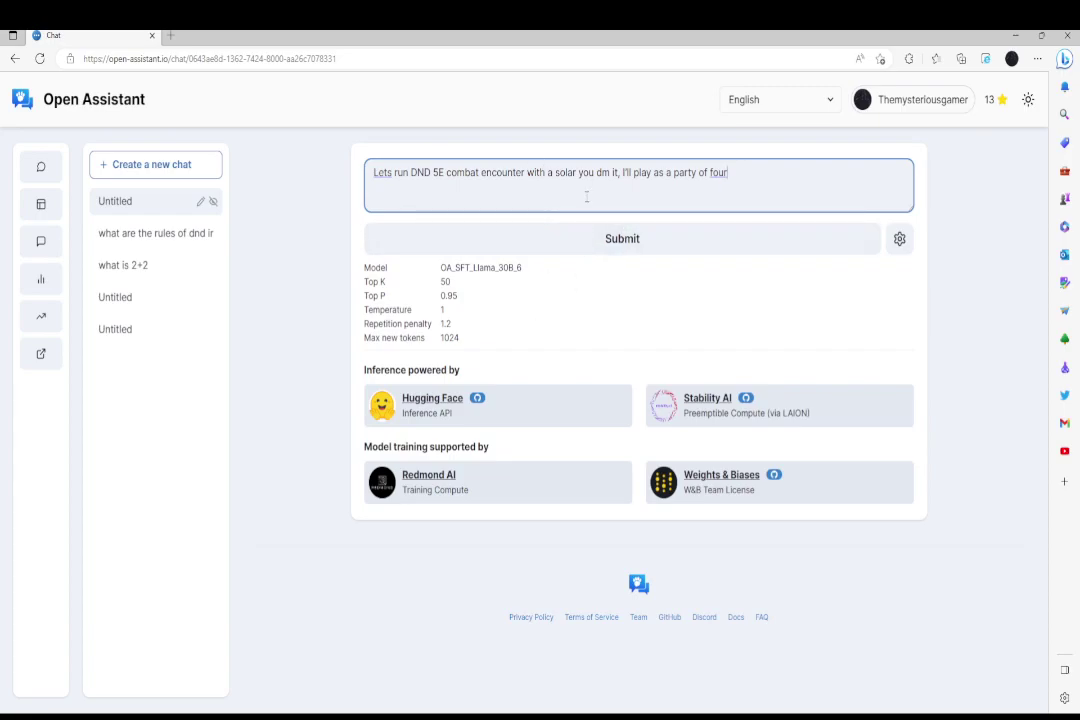
double_click(556, 172)
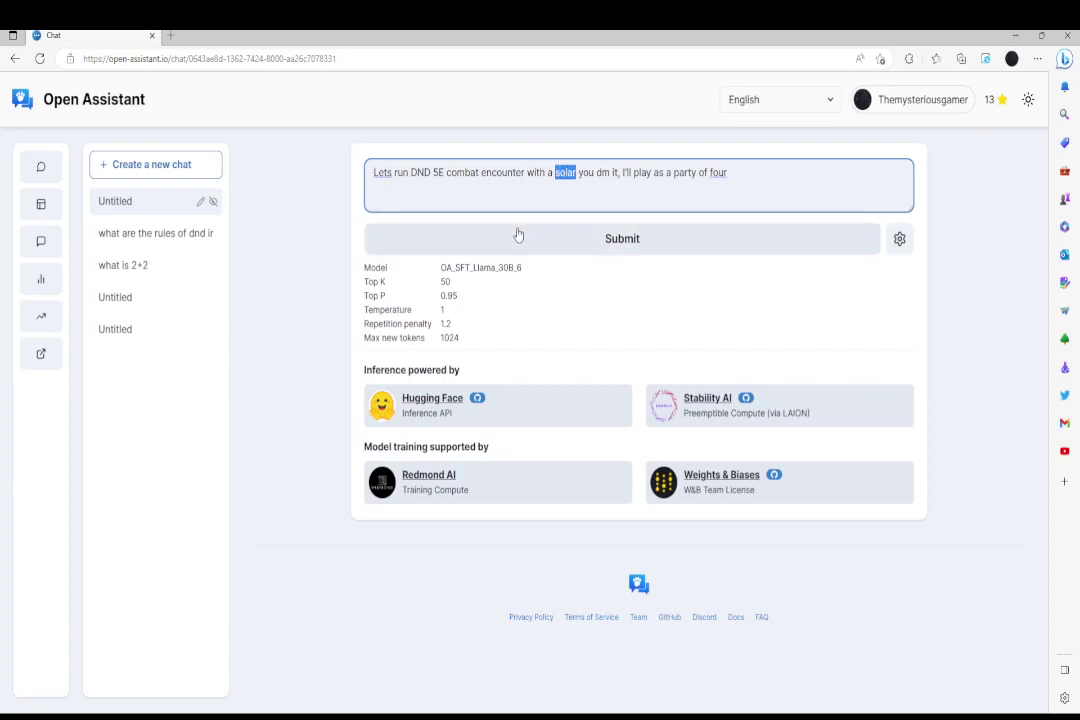
Step: Switch the chat configuration preset to Custom, raise the temperature to 1.1 and close the configuration
left_click(899, 239)
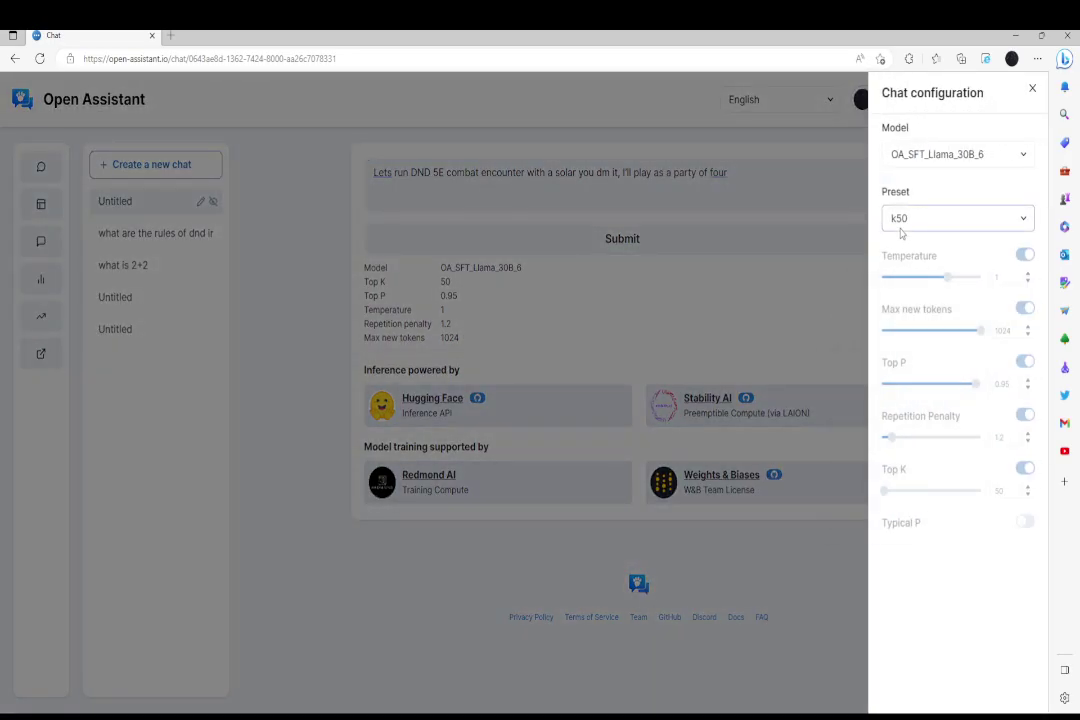
key("Down")
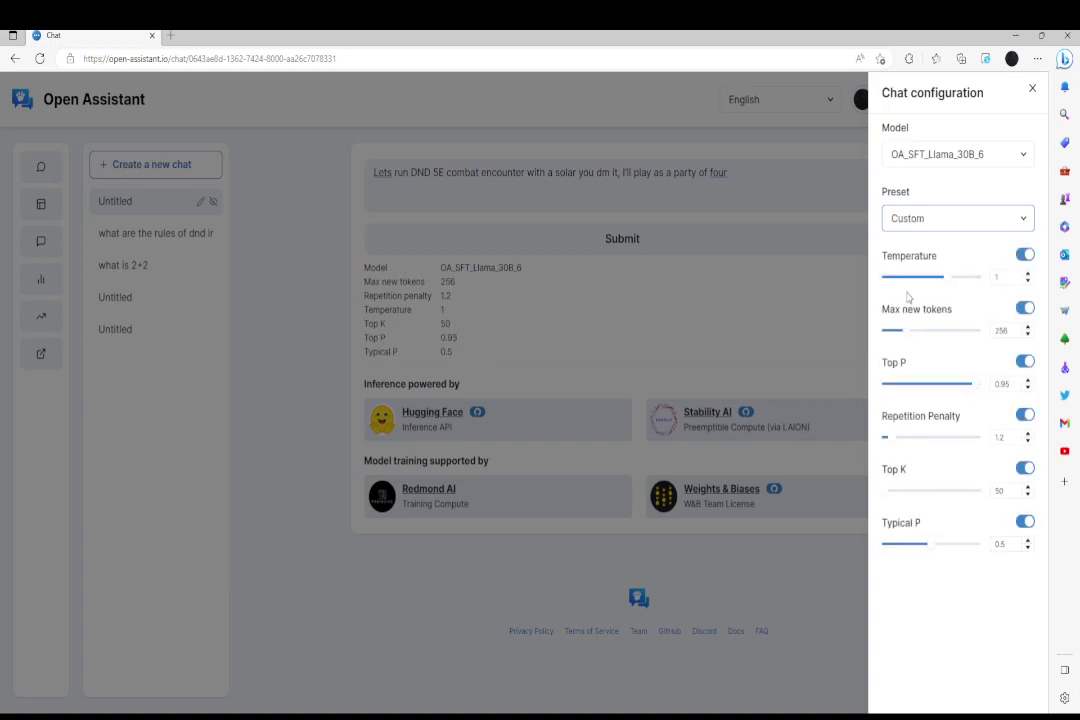
mouse_move(946, 283)
left_mouse_down()
mouse_move(976, 284)
mouse_move(955, 287)
left_mouse_up()
mouse_move(904, 421)
mouse_move(893, 471)
left_click(745, 441)
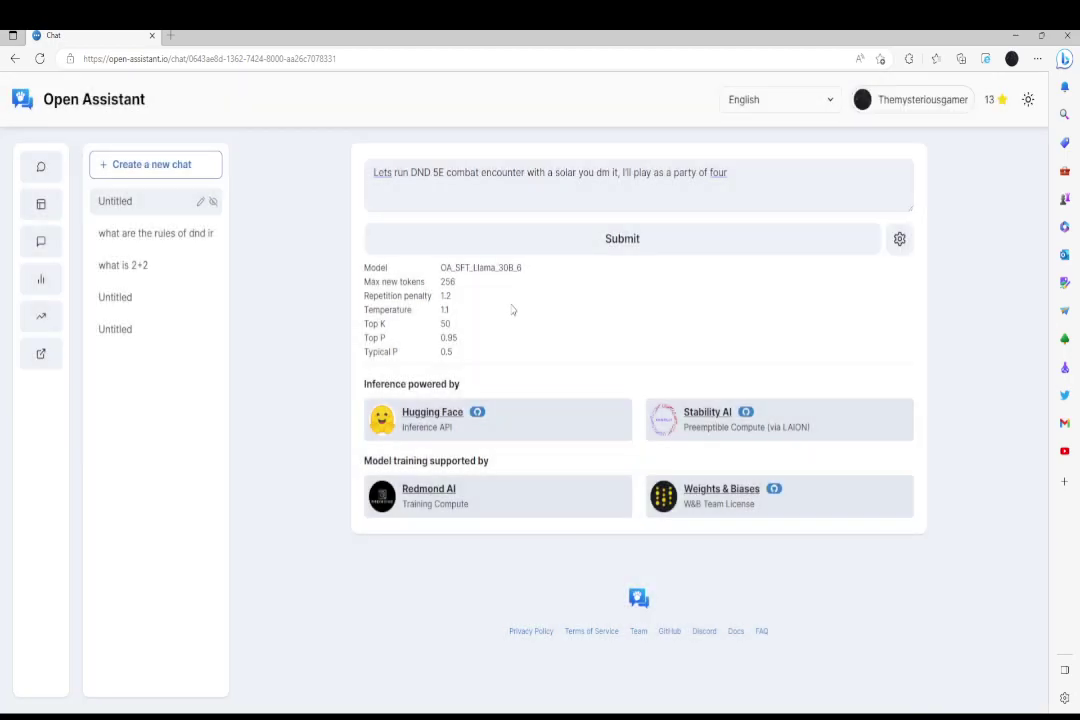
Step: Submit the solar combat encounter prompt and regenerate the assistant's first reply
left_click(672, 233)
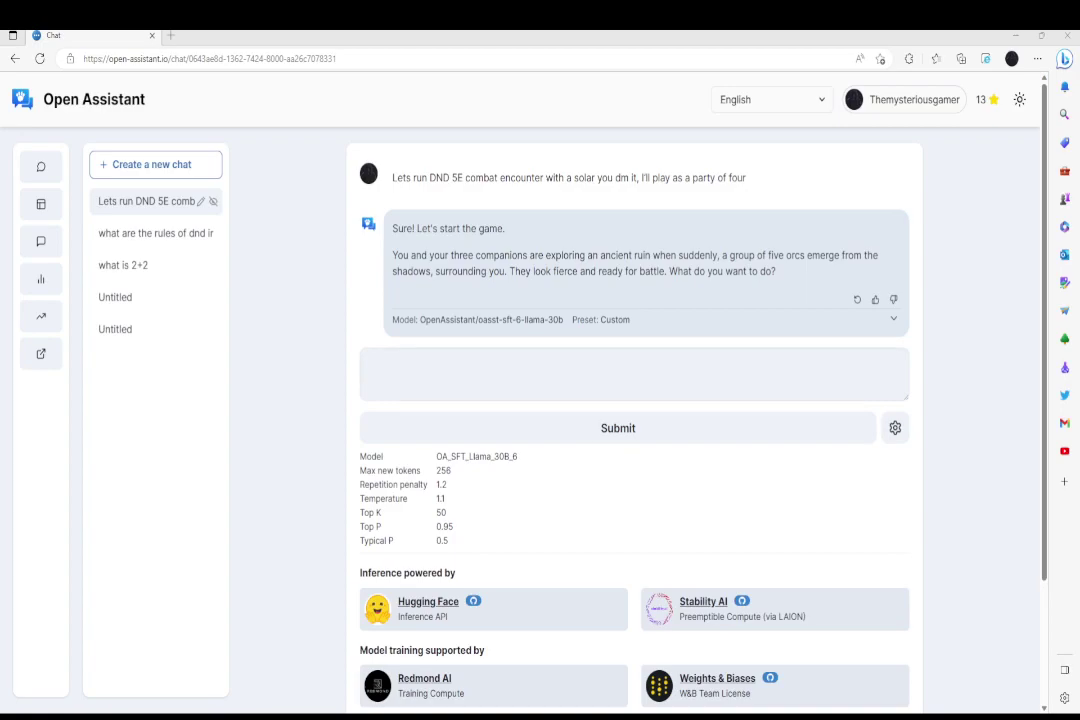
left_click(857, 300)
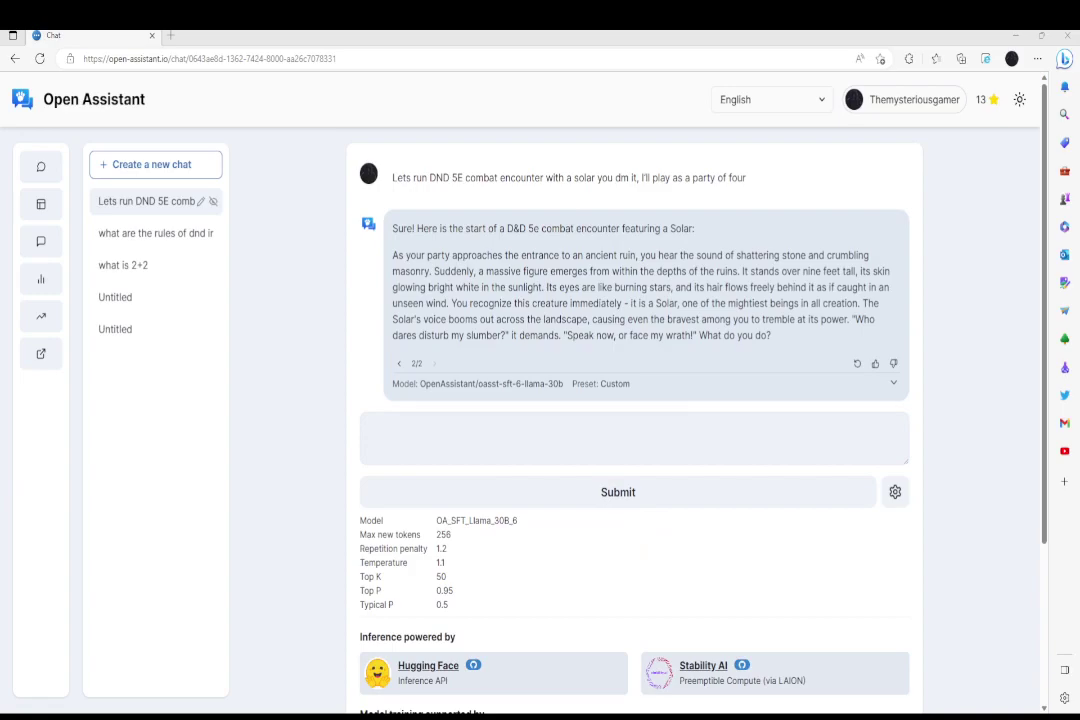
Step: Reply "roll for initiative" to the Solar encounter scene
left_click(708, 445)
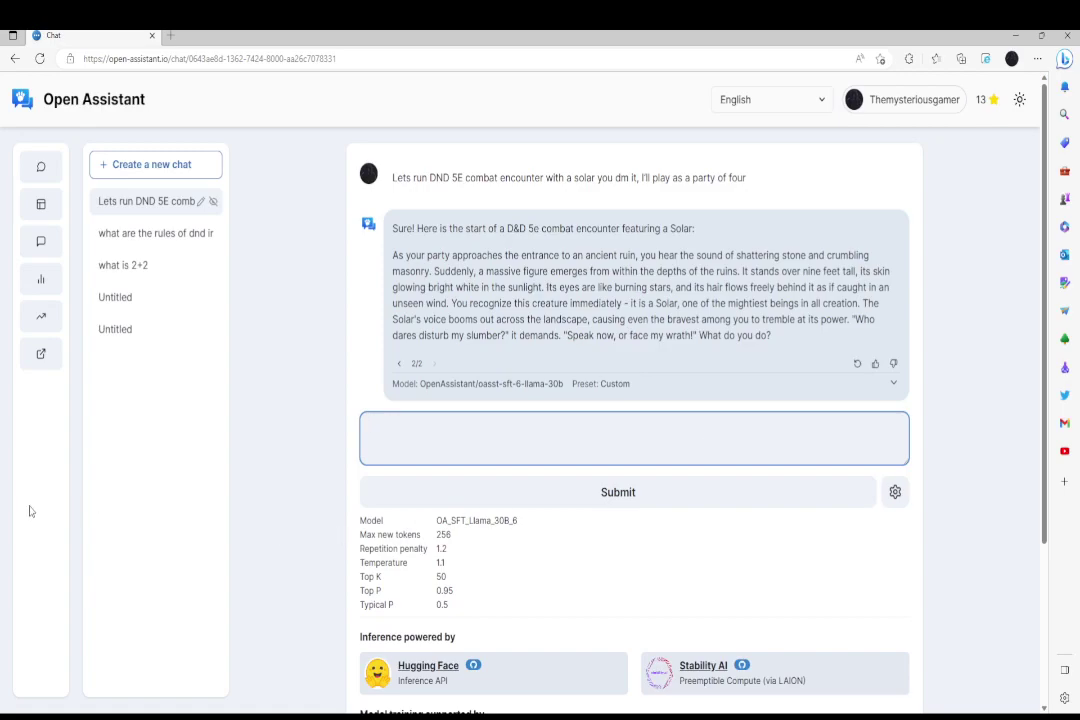
type("roo")
type("ll fo")
type("r initiative")
type("v")
type("e")
key("Return")
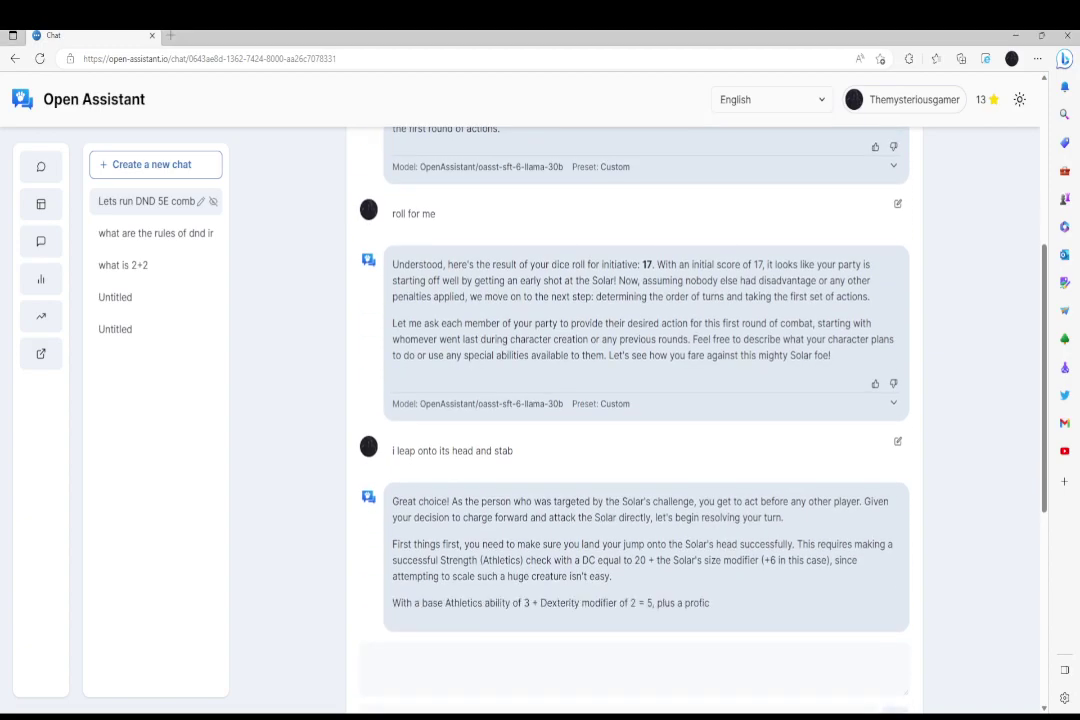
Step: Examine the Athletics check and skill bonus explanation in the reply to "i leap onto its head and stab"
triple_click(677, 576)
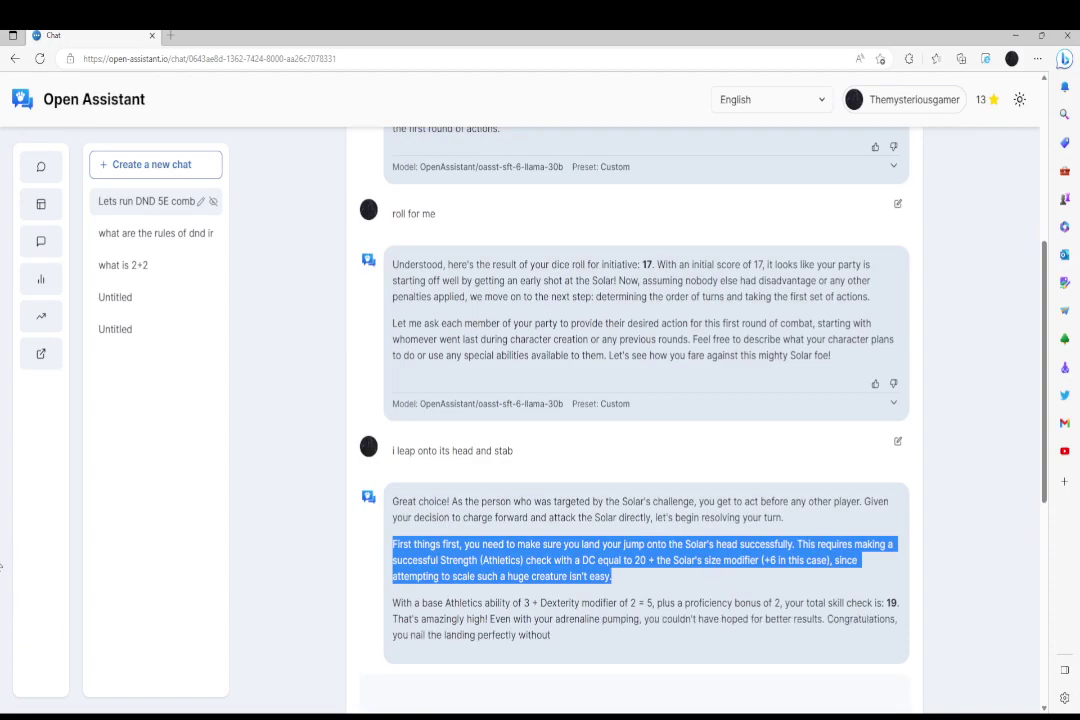
left_click(388, 604)
left_click_drag(388, 604, 805, 603)
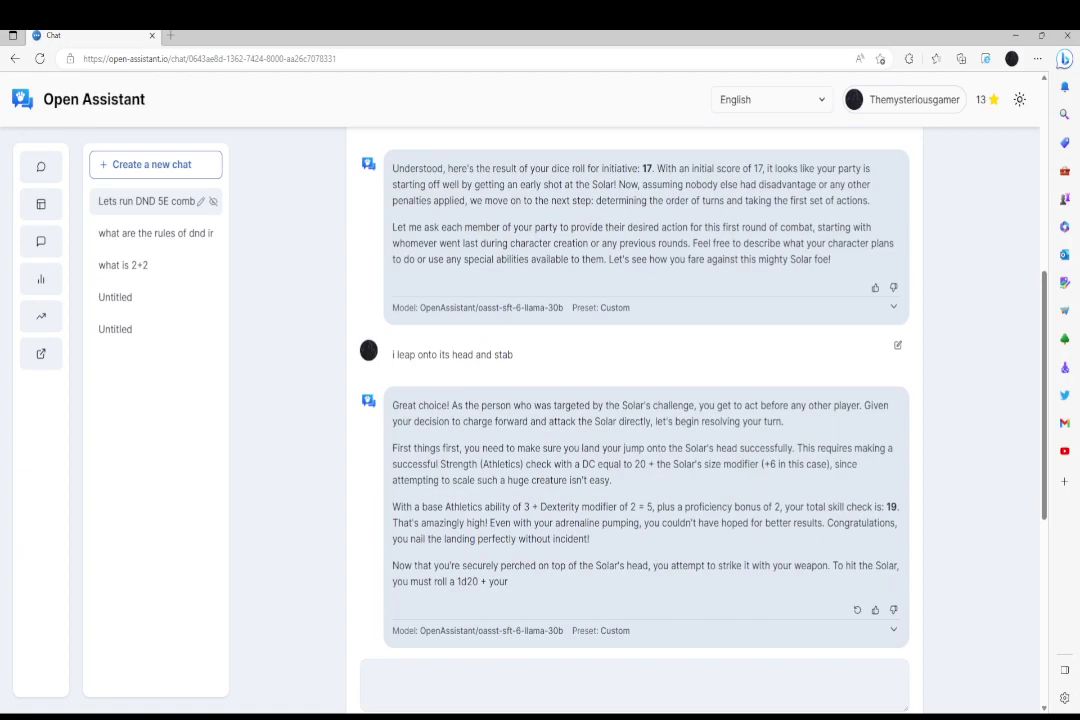
scroll(893, 513, "down", 1)
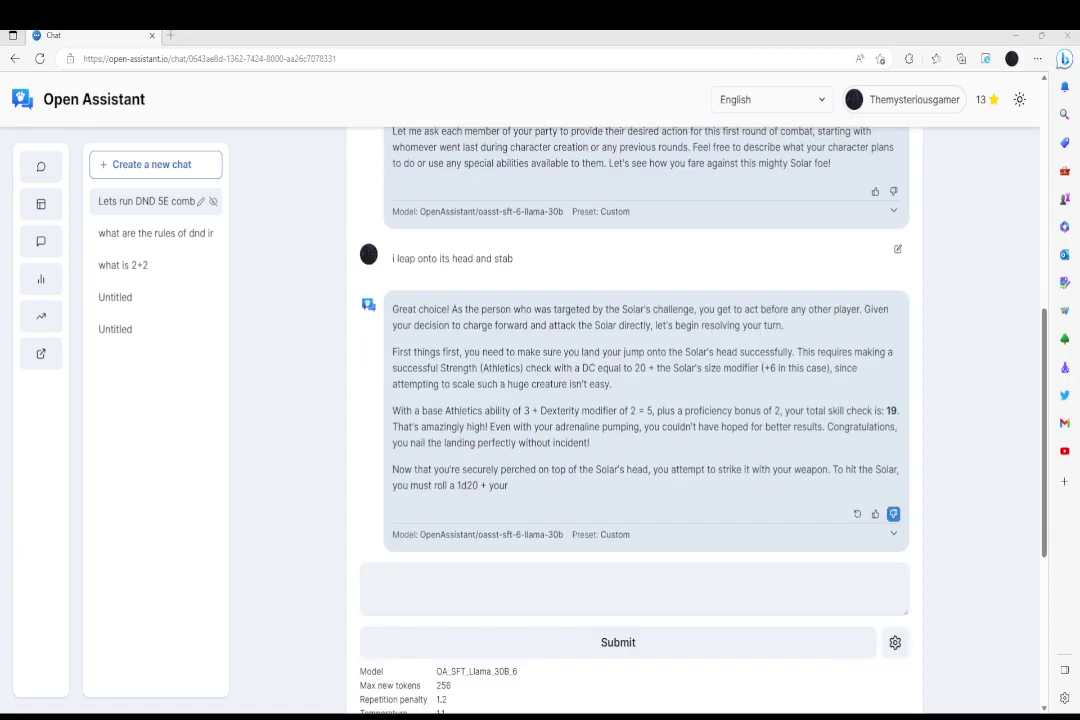